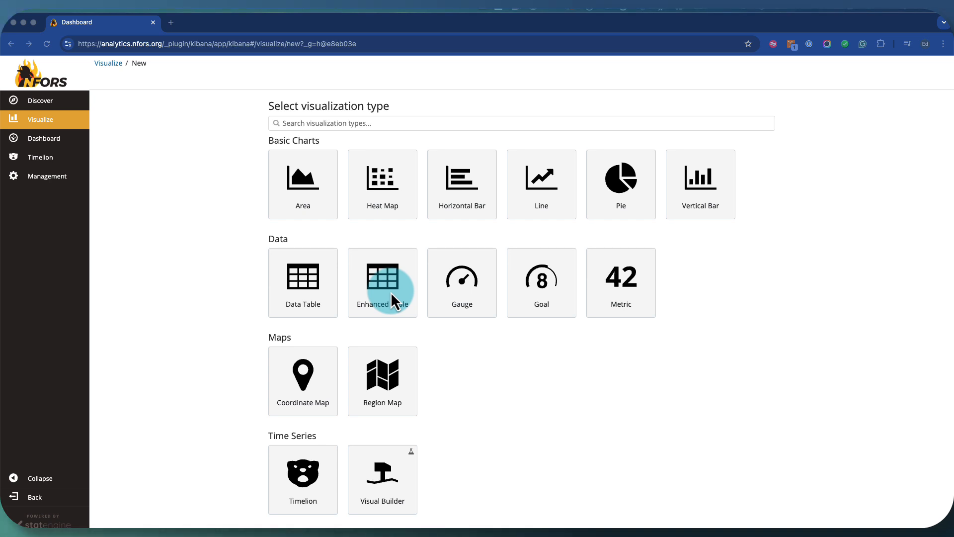
Create a new Enhanced Table visualization using the apparatus-fire-incident index as its source
{"action": "left_click", "coordinate": [391, 292]}
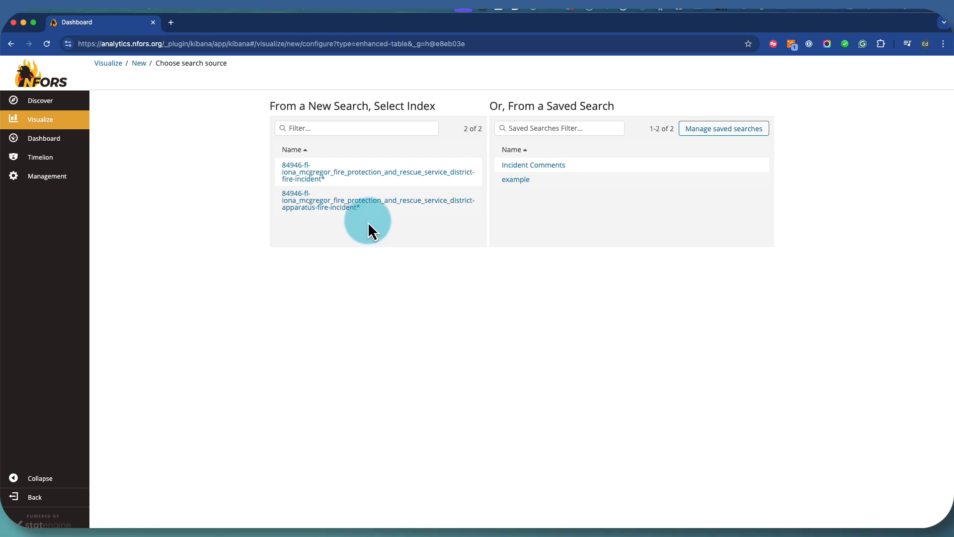
{"action": "left_click", "coordinate": [312, 182]}
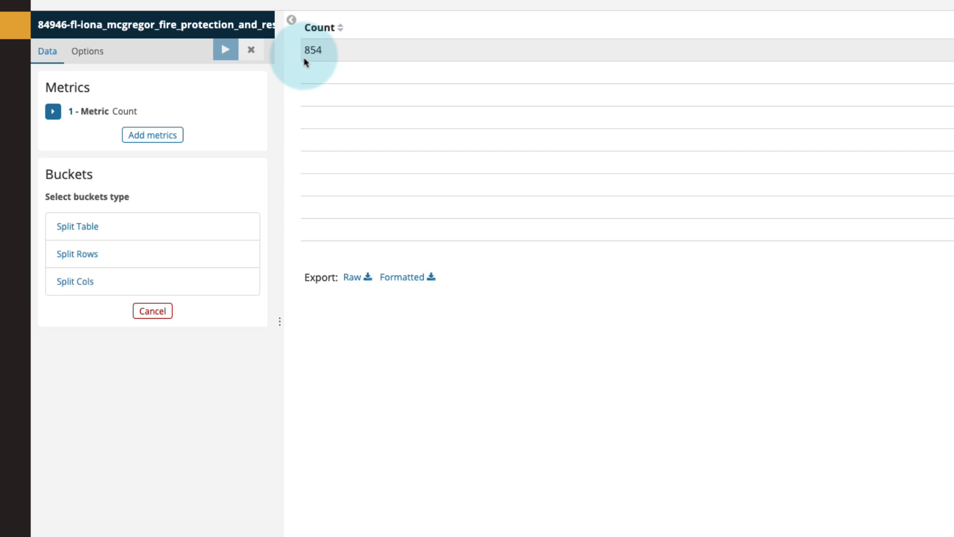
Add an Average metric on the durations.turnout.seconds field and apply the change to the table
{"action": "left_click", "coordinate": [173, 138]}
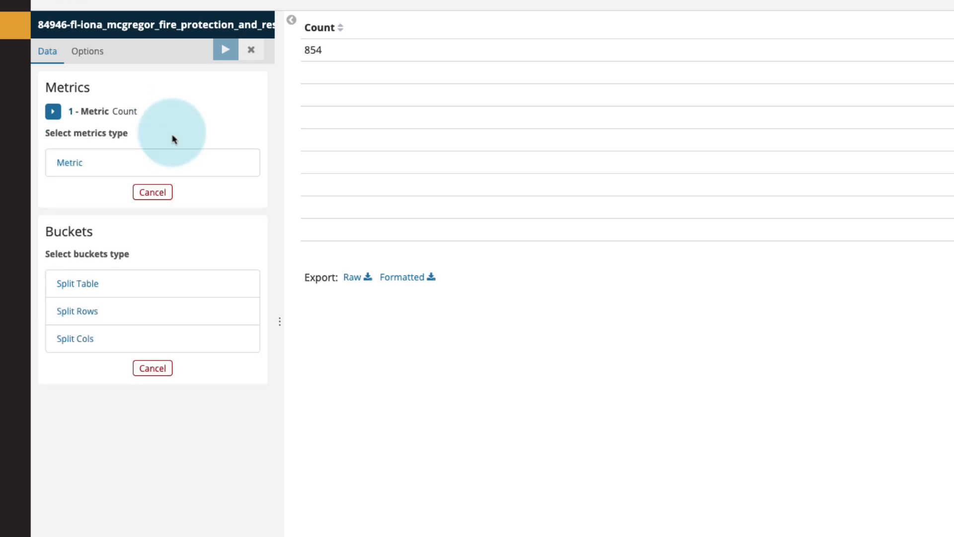
{"action": "left_click", "coordinate": [83, 162]}
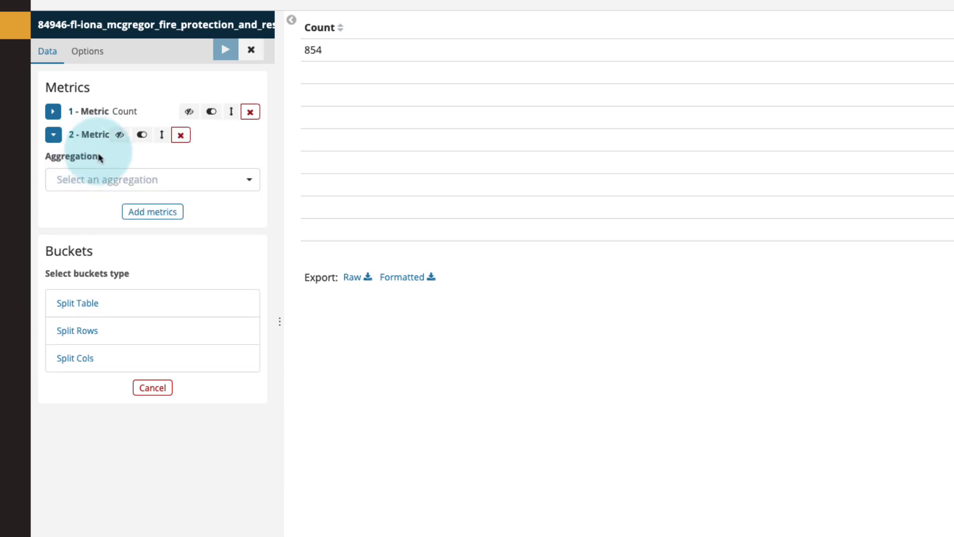
{"action": "left_click", "coordinate": [108, 181]}
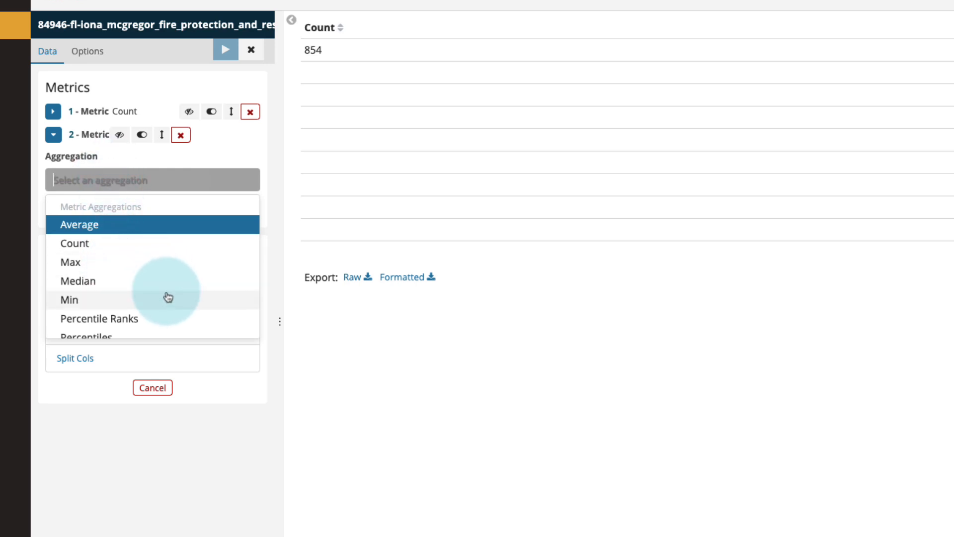
{"action": "scroll", "coordinate": [157, 316], "scroll_direction": "down", "scroll_amount": 1}
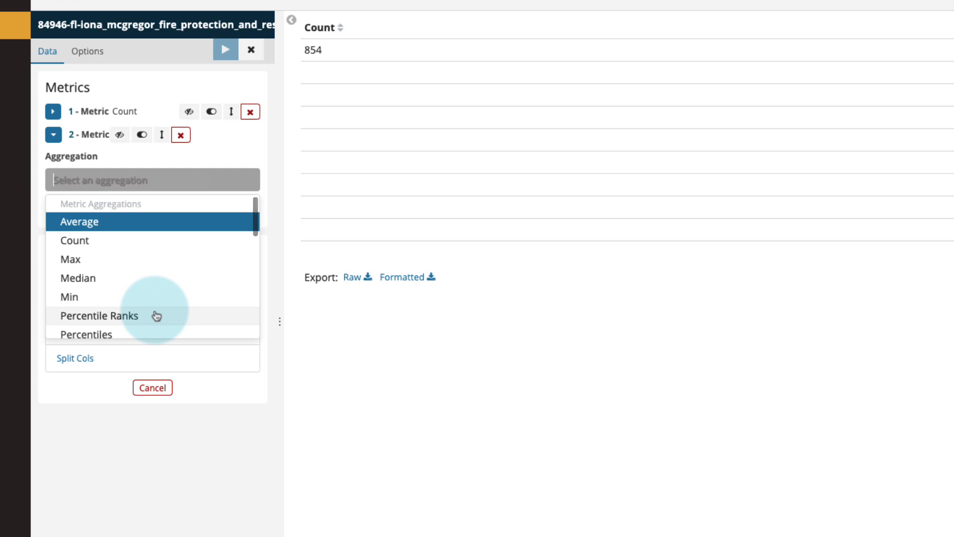
{"action": "scroll", "coordinate": [156, 316], "scroll_direction": "down", "scroll_amount": 5}
{"action": "scroll", "coordinate": [157, 316], "scroll_direction": "up", "scroll_amount": 5}
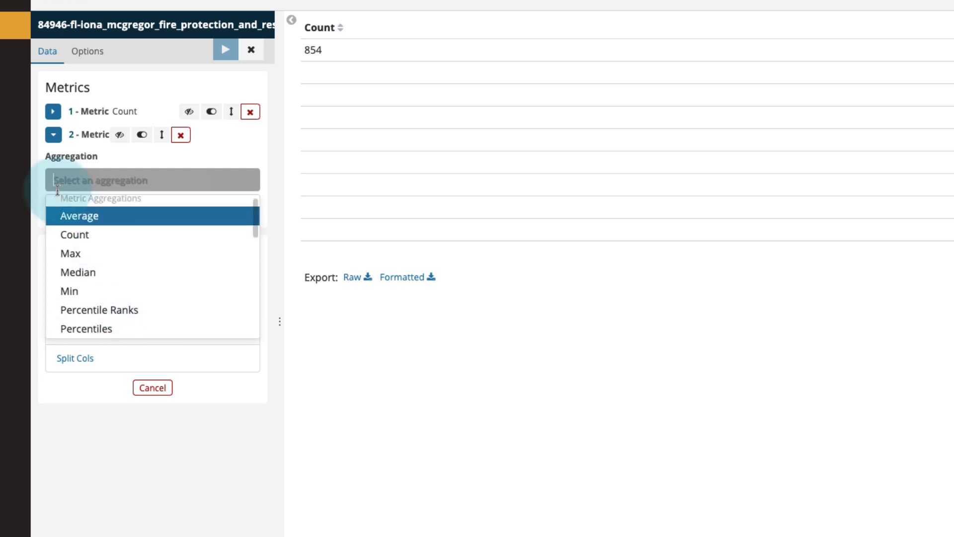
{"action": "scroll", "coordinate": [97, 243], "scroll_direction": "down", "scroll_amount": 1}
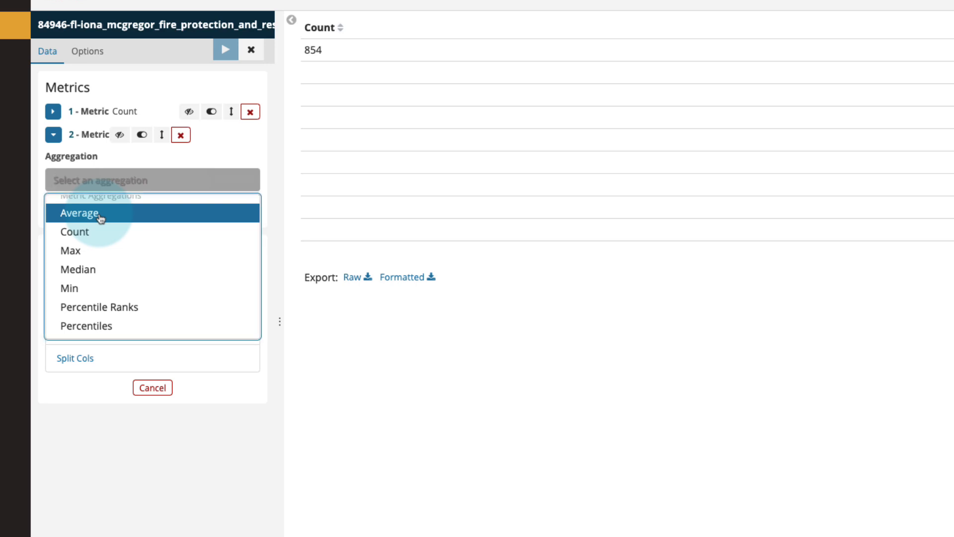
{"action": "left_click", "coordinate": [100, 217]}
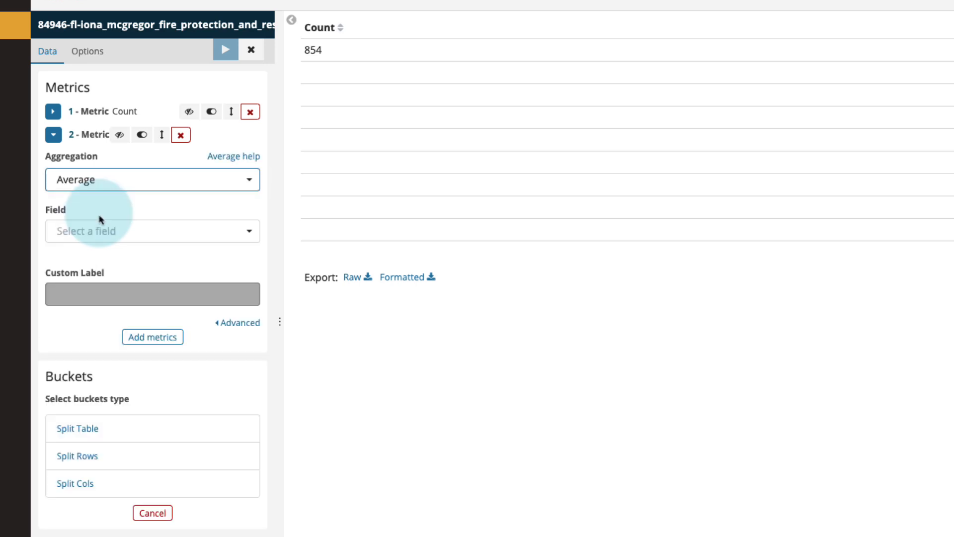
{"action": "left_click", "coordinate": [73, 234]}
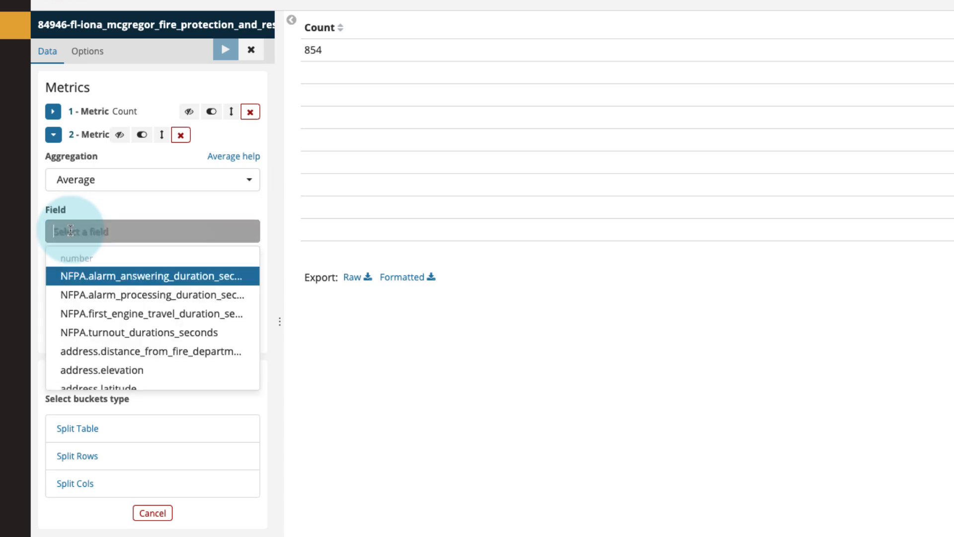
{"action": "type", "text": "turnout"}
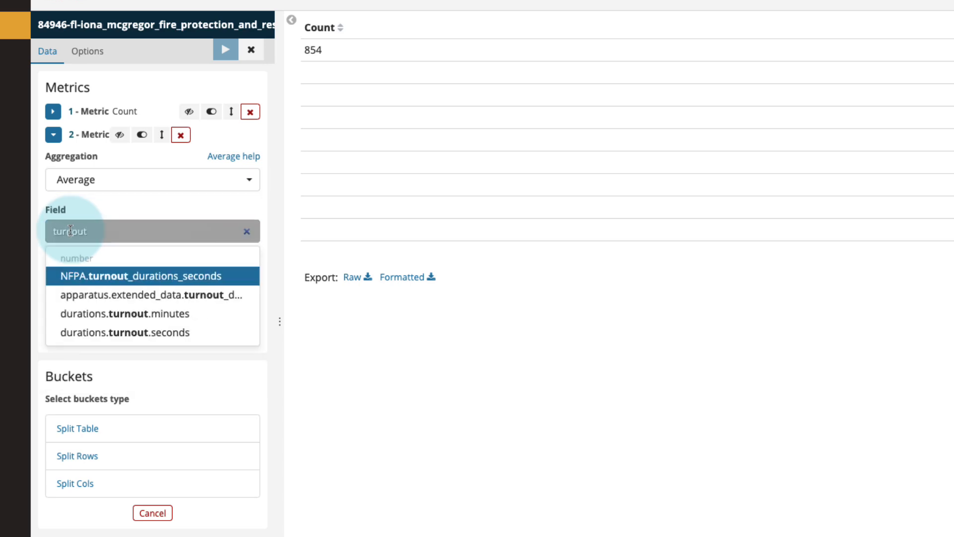
{"action": "left_click", "coordinate": [158, 333]}
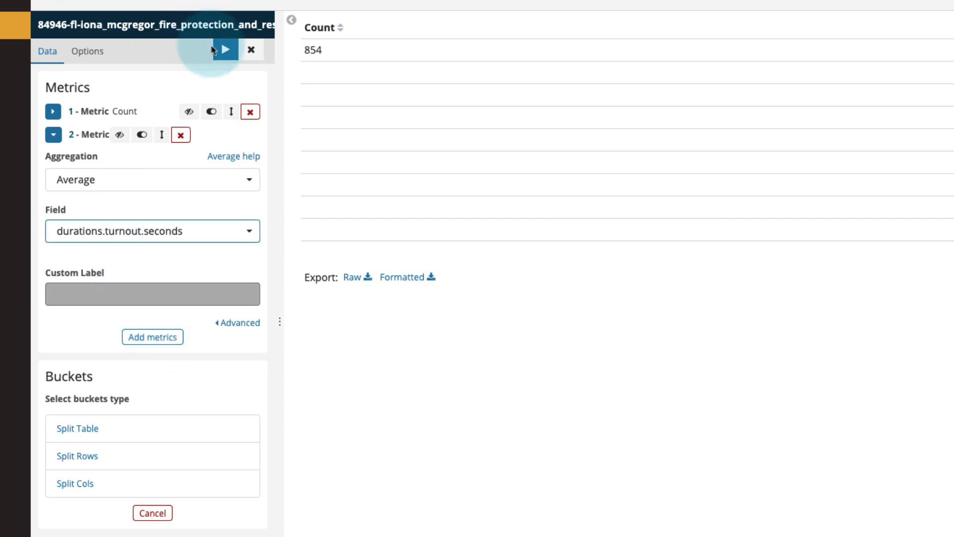
{"action": "left_click", "coordinate": [222, 61]}
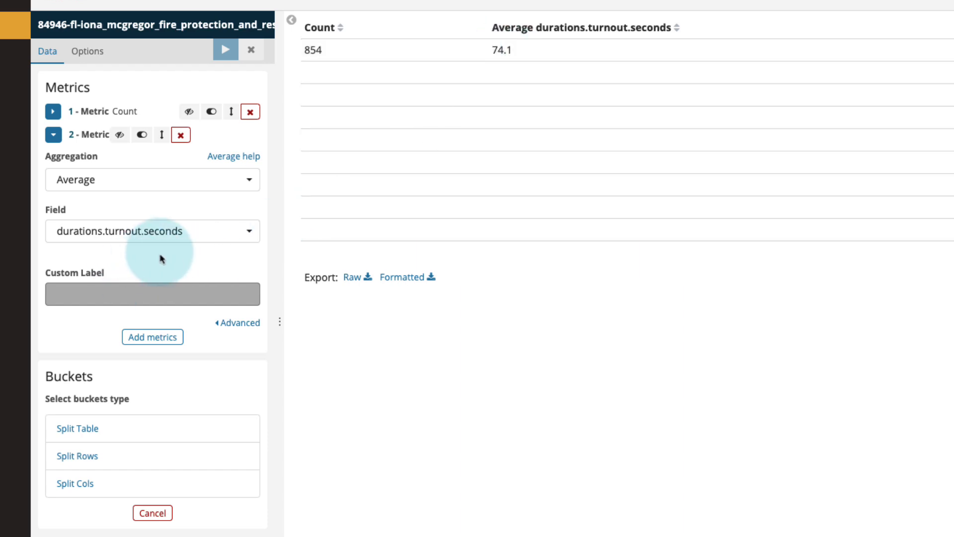
Add a Max metric on durations.turnout.seconds, apply it, and select the resulting max value in the table
{"action": "left_click", "coordinate": [172, 347]}
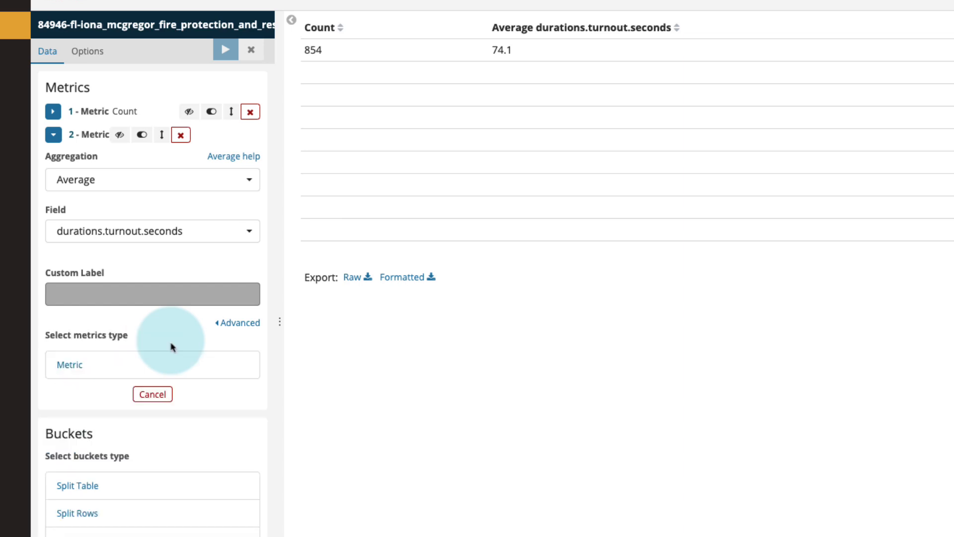
{"action": "left_click", "coordinate": [72, 365]}
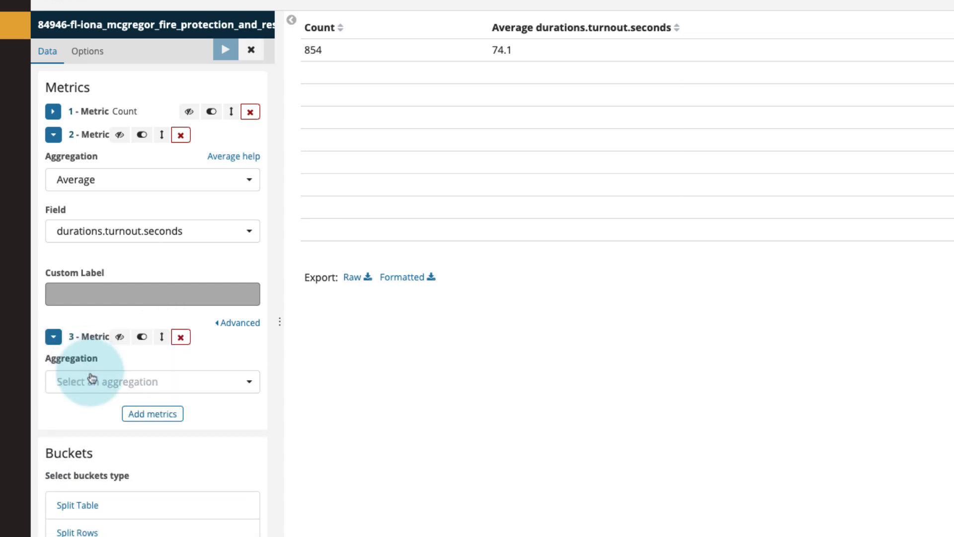
{"action": "left_click", "coordinate": [91, 380]}
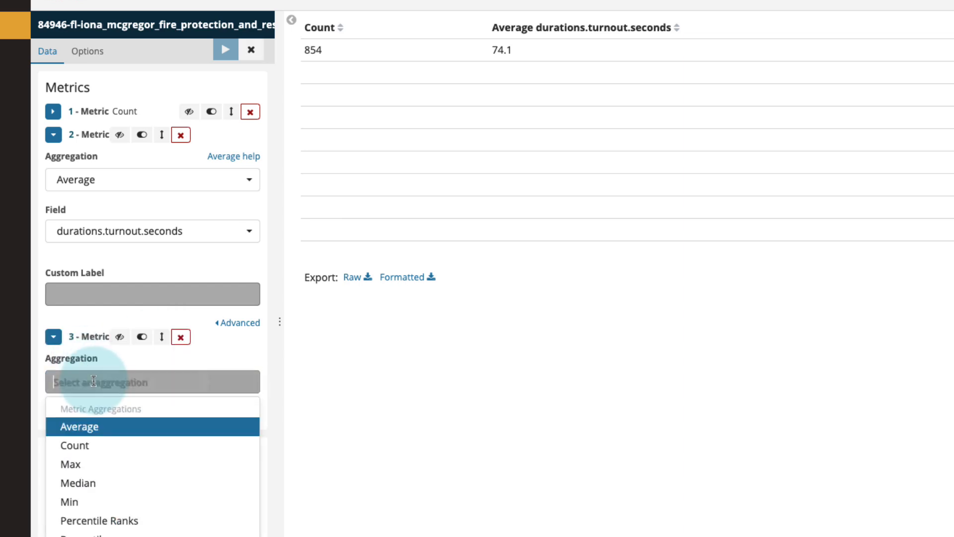
{"action": "left_click", "coordinate": [83, 464]}
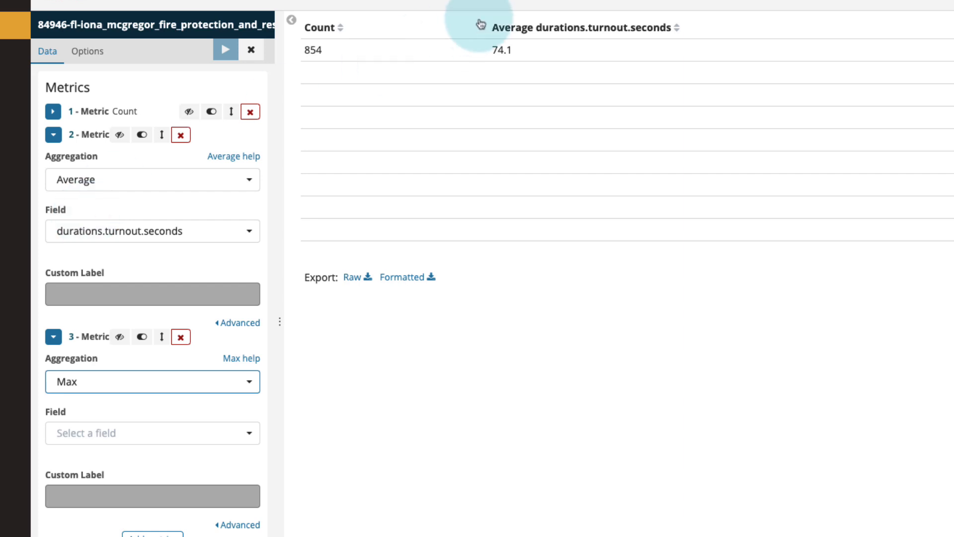
{"action": "left_click", "coordinate": [77, 431]}
{"action": "type", "text": "turnout"}
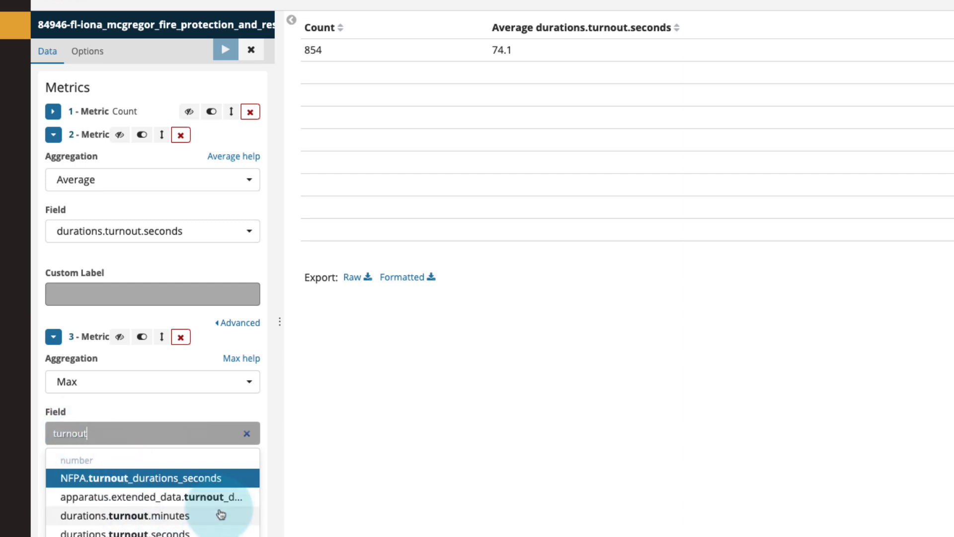
{"action": "left_click", "coordinate": [211, 531]}
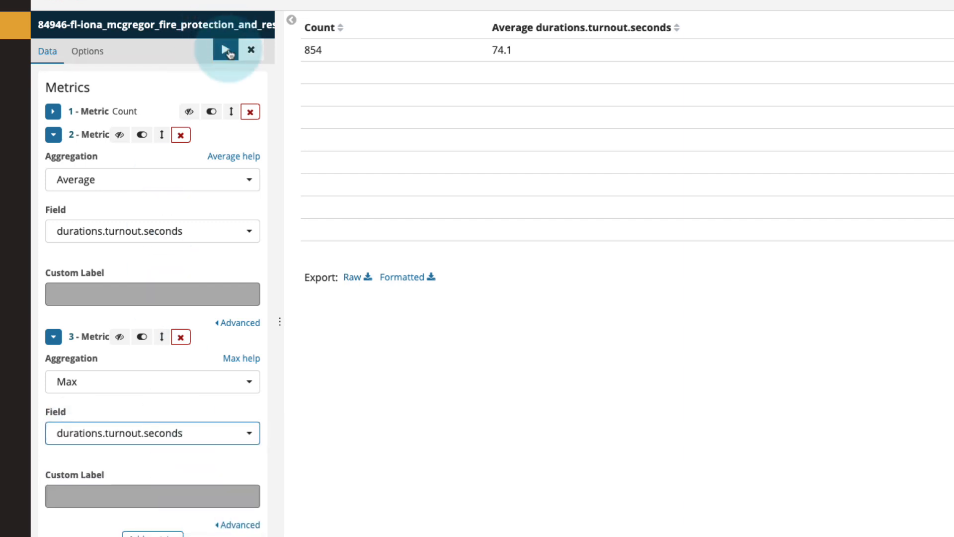
{"action": "left_click", "coordinate": [226, 49]}
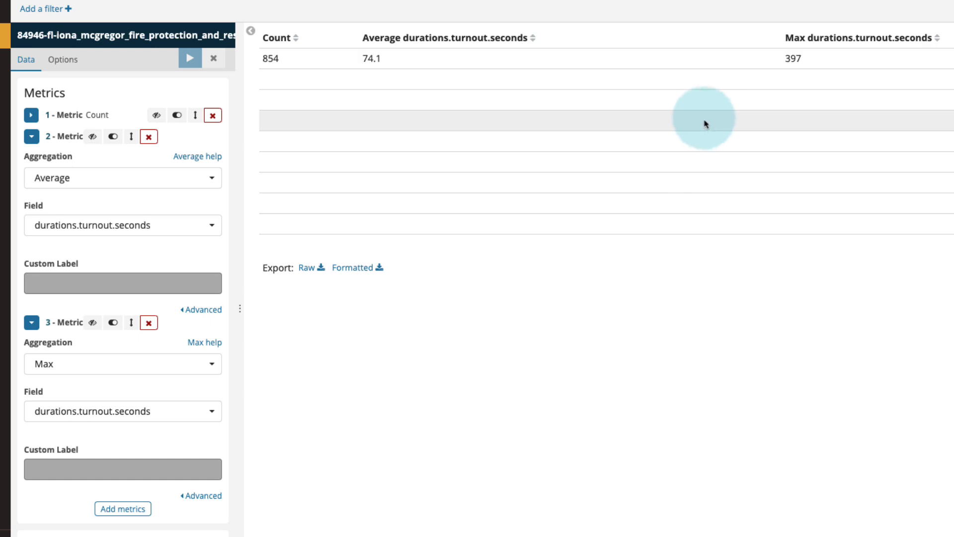
{"action": "double_click", "coordinate": [793, 59]}
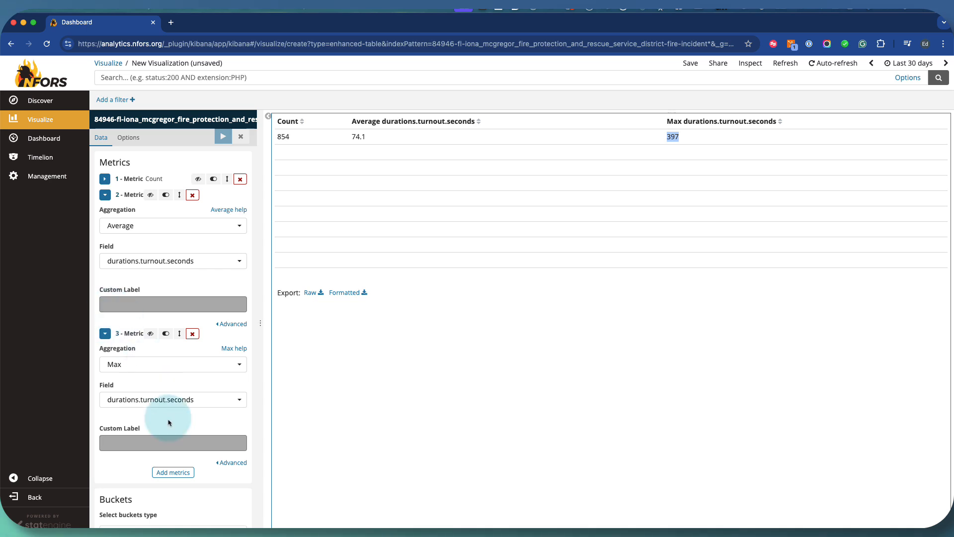
Add a Min metric on durations.turnout.seconds and apply the change
{"action": "left_click", "coordinate": [173, 471]}
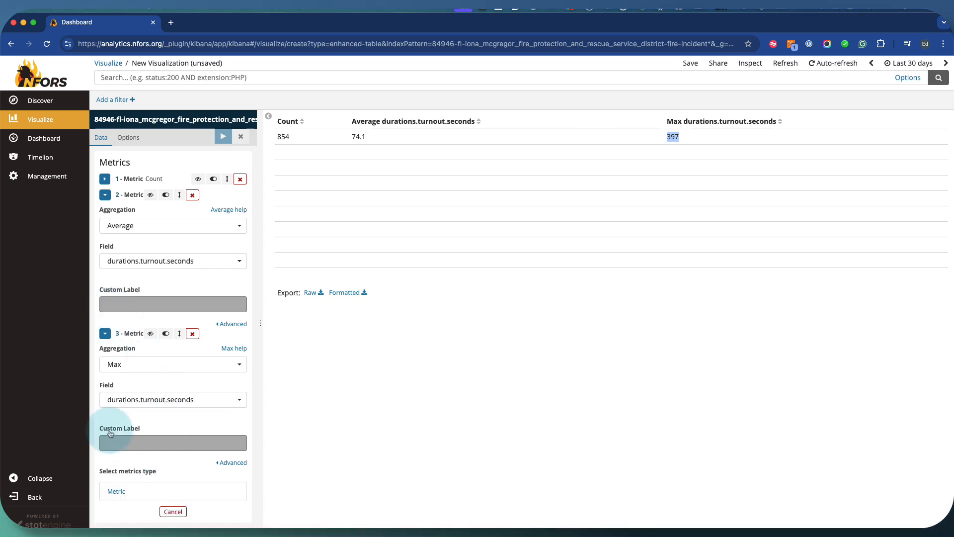
{"action": "left_click", "coordinate": [123, 492]}
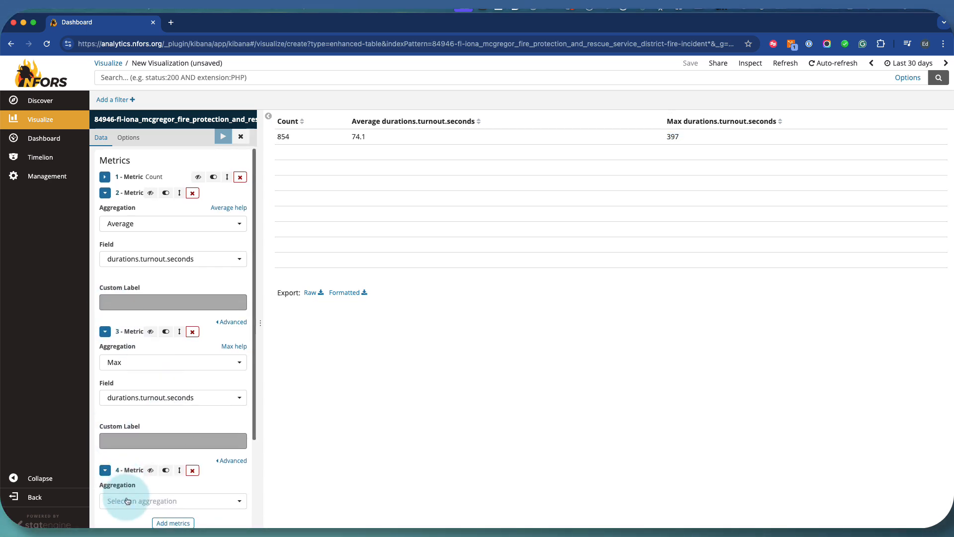
{"action": "left_click", "coordinate": [127, 501]}
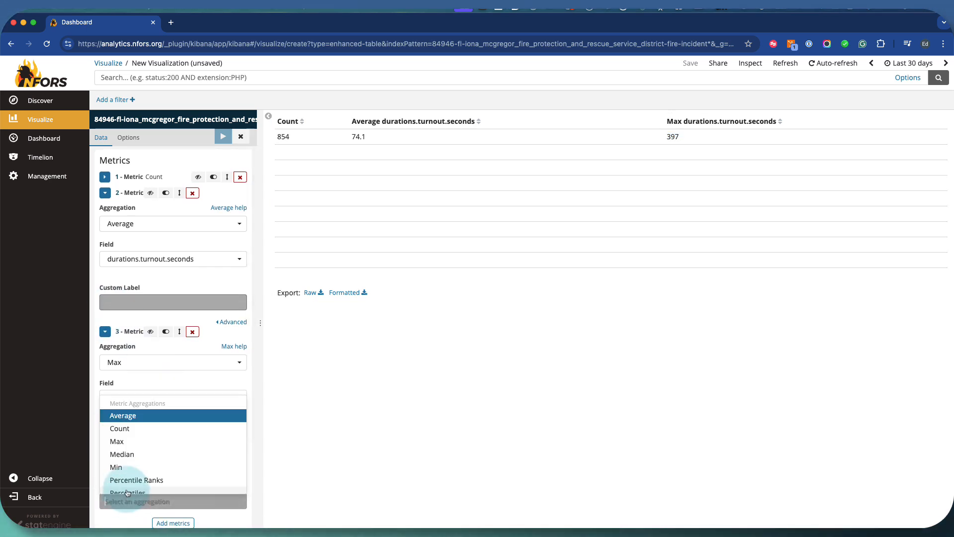
{"action": "left_click", "coordinate": [128, 466]}
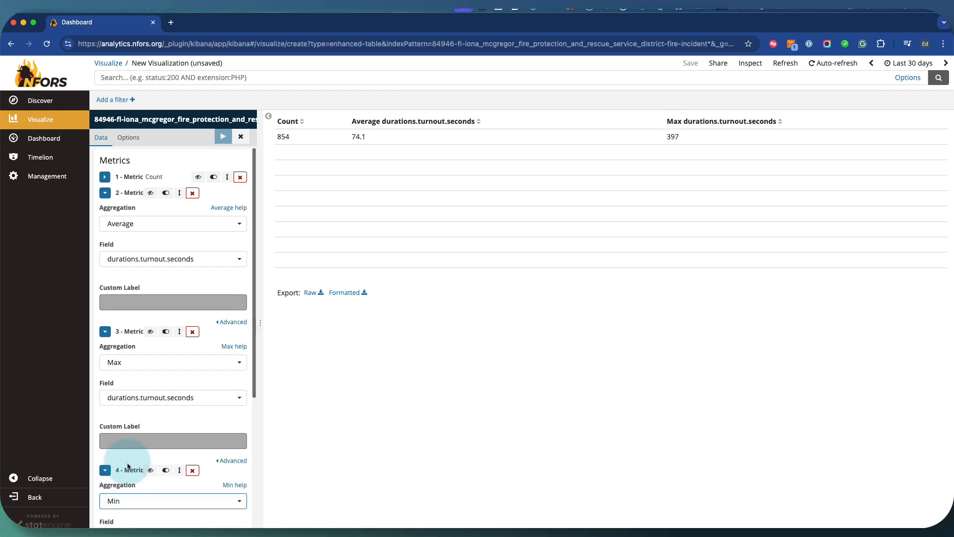
{"action": "scroll", "coordinate": [127, 457], "scroll_direction": "down", "scroll_amount": 2}
{"action": "left_click", "coordinate": [135, 473]}
{"action": "type", "text": "t"}
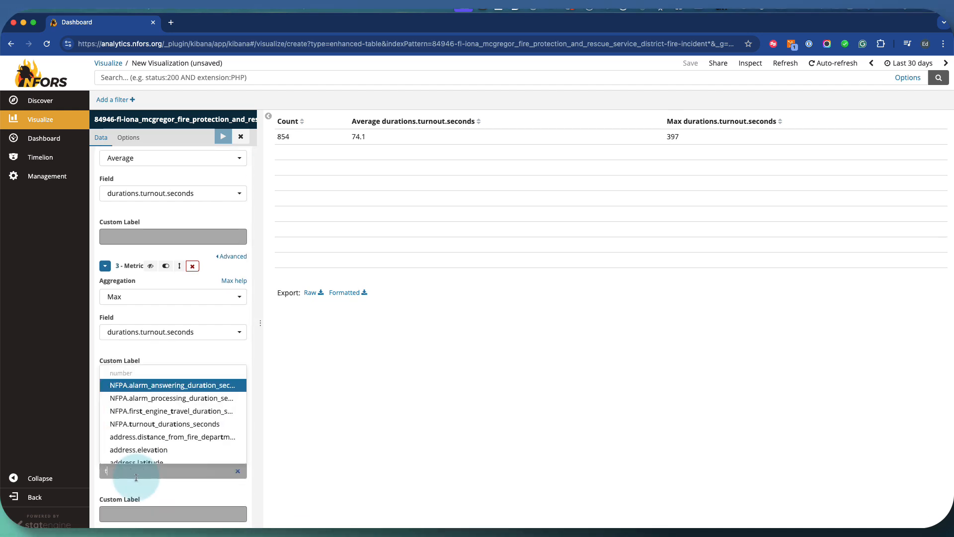
{"action": "type", "text": "urnou"}
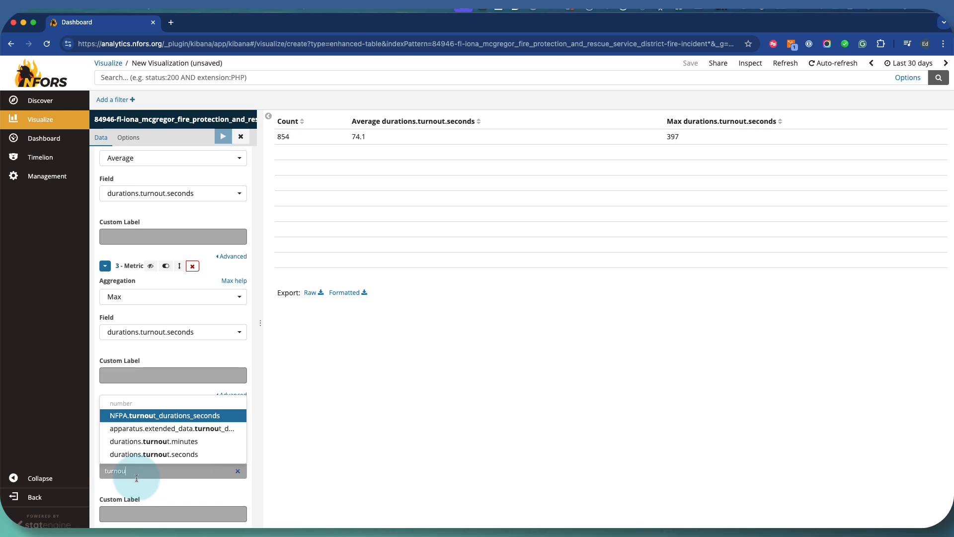
{"action": "left_click", "coordinate": [154, 453]}
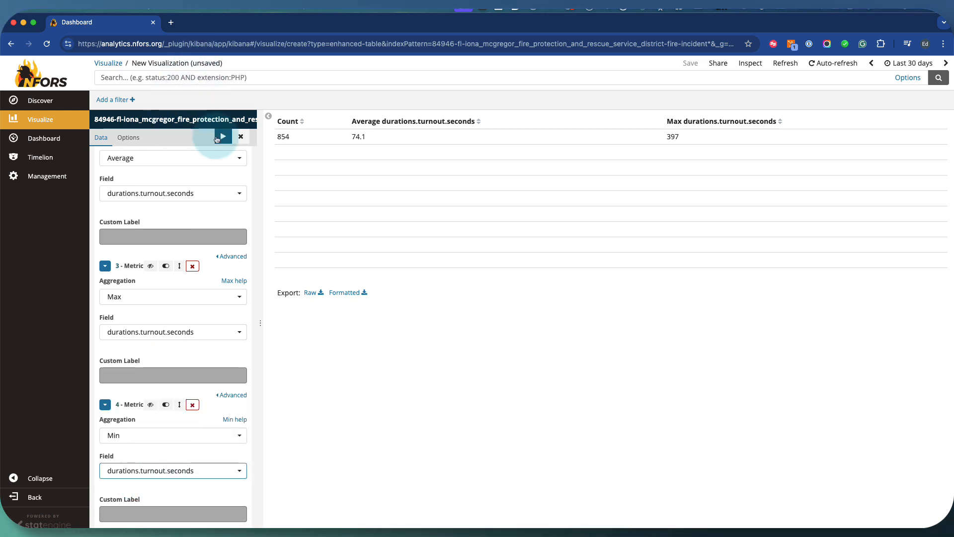
{"action": "left_click", "coordinate": [223, 135]}
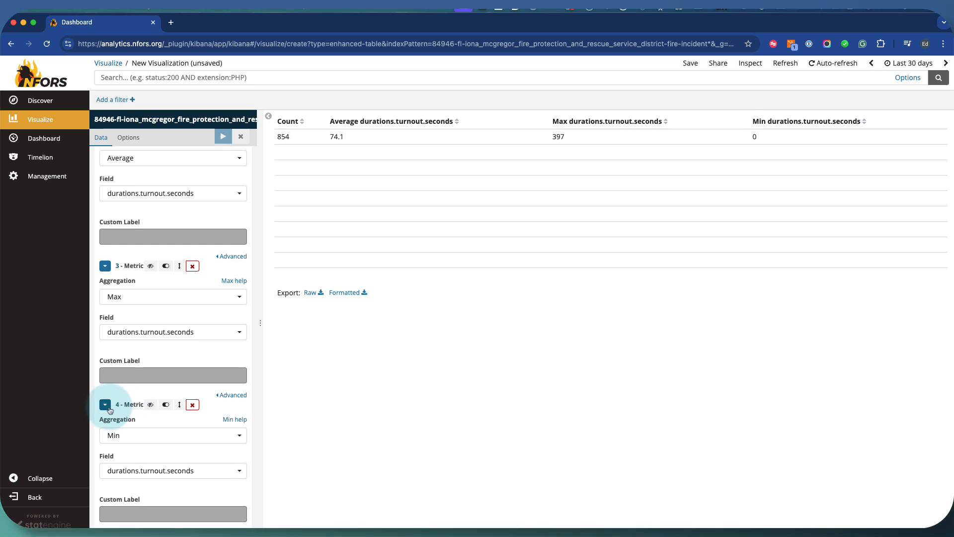
Collapse the existing metric editors, then add a Median metric on durations.turnout.seconds and apply it
{"action": "left_click", "coordinate": [105, 266]}
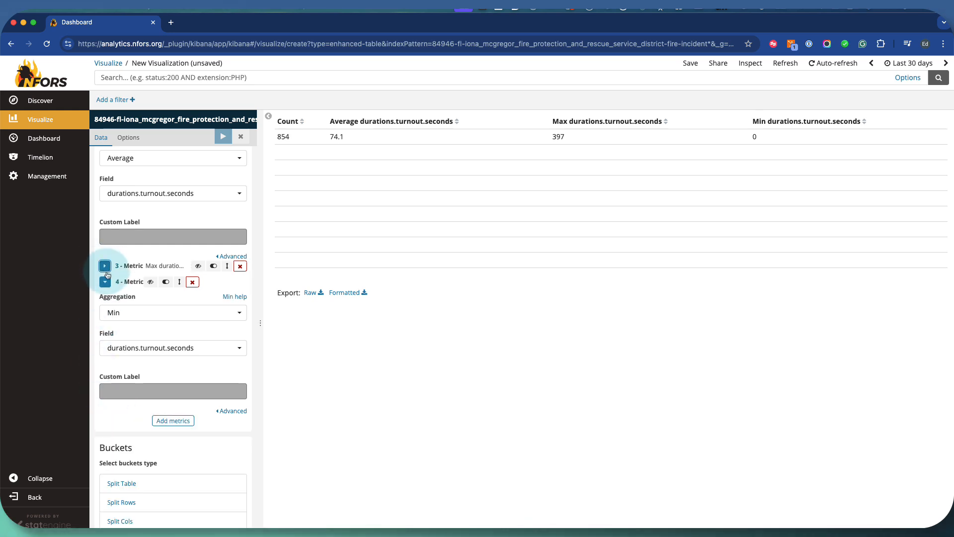
{"action": "left_click", "coordinate": [105, 279]}
{"action": "left_click", "coordinate": [105, 194]}
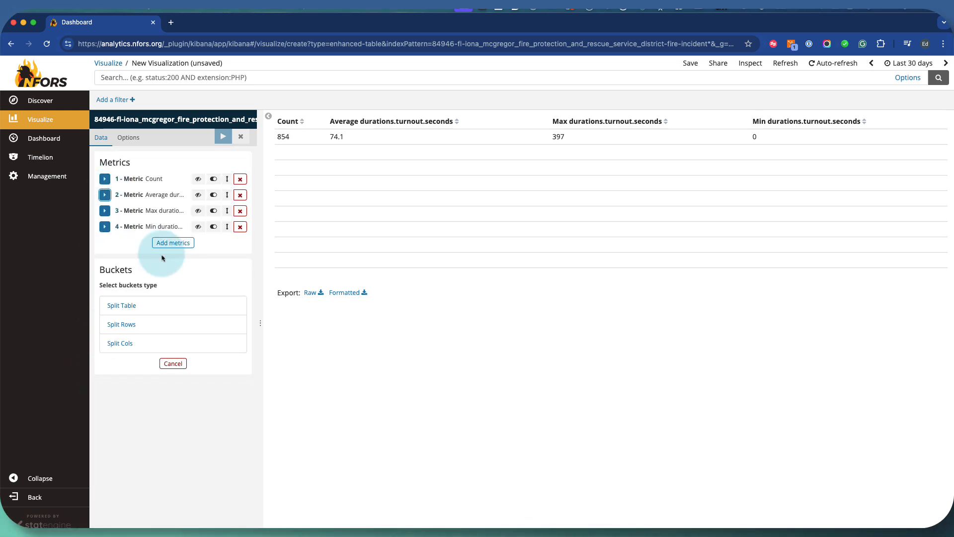
{"action": "left_click", "coordinate": [168, 248]}
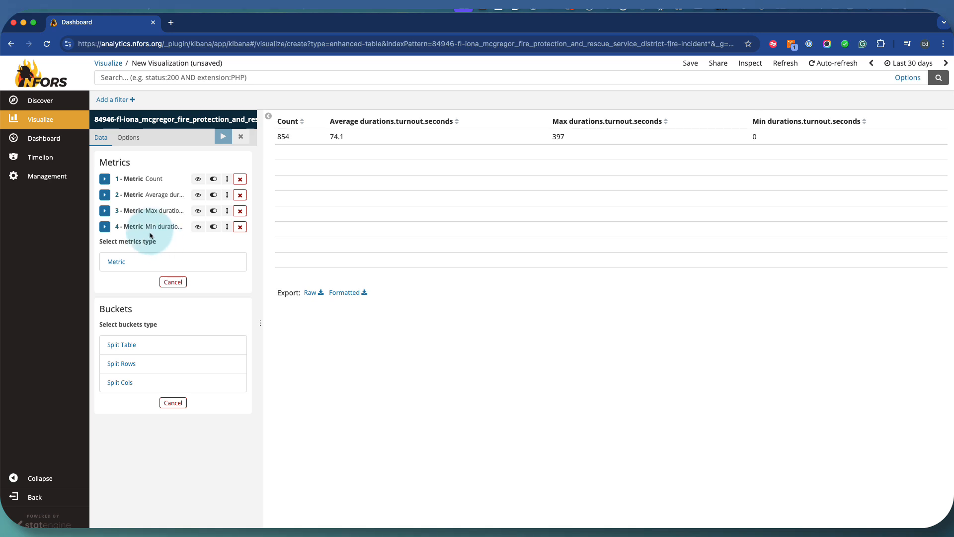
{"action": "left_click", "coordinate": [126, 264]}
{"action": "left_click", "coordinate": [130, 273]}
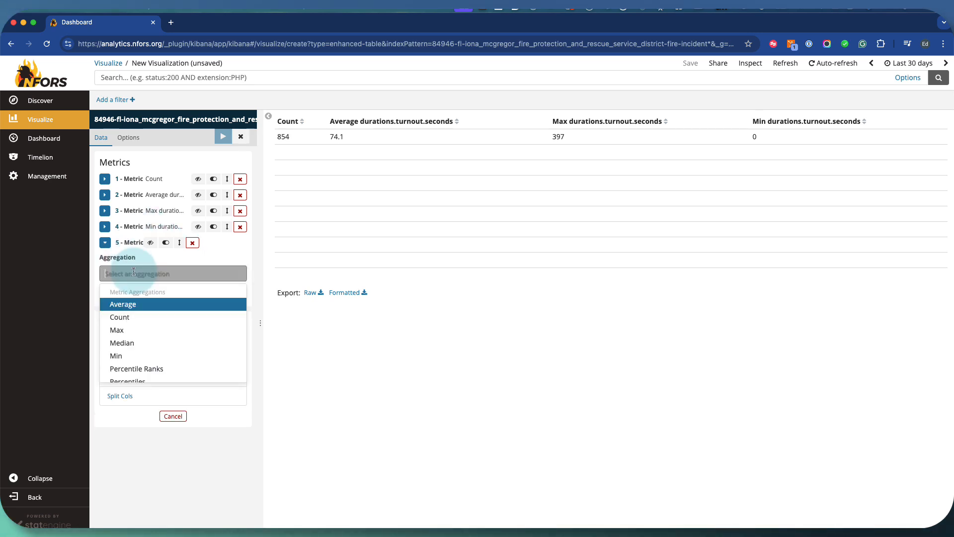
{"action": "left_click", "coordinate": [132, 342]}
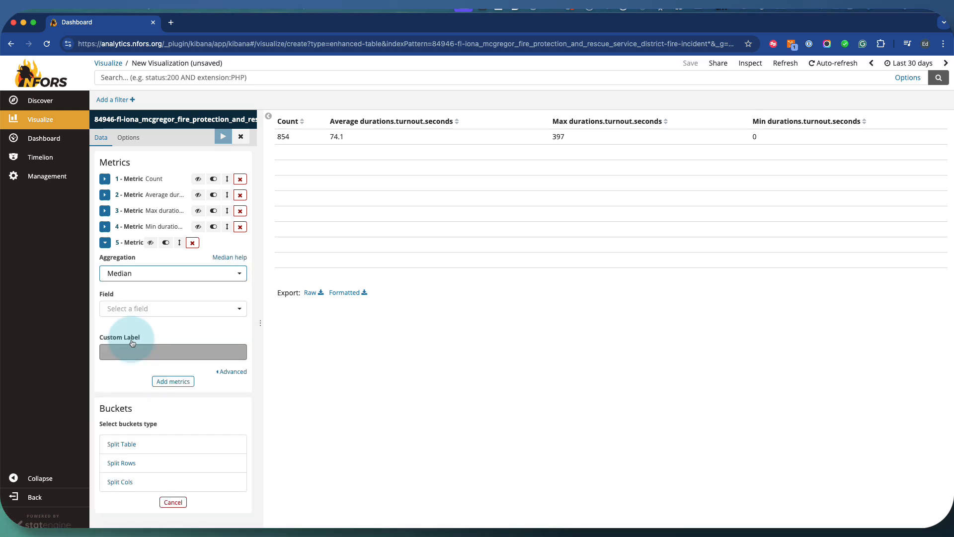
{"action": "left_click", "coordinate": [138, 308]}
{"action": "type", "text": "turnou"}
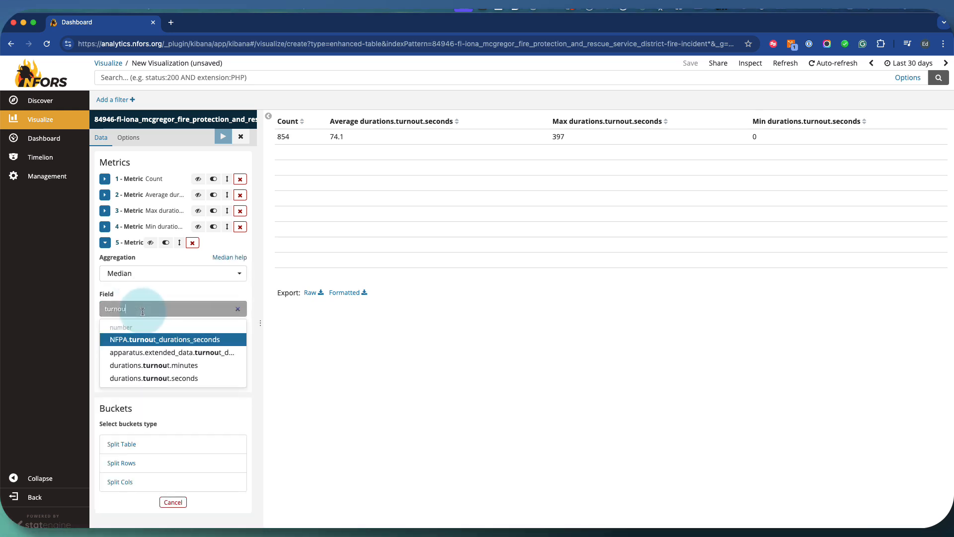
{"action": "left_click", "coordinate": [144, 378]}
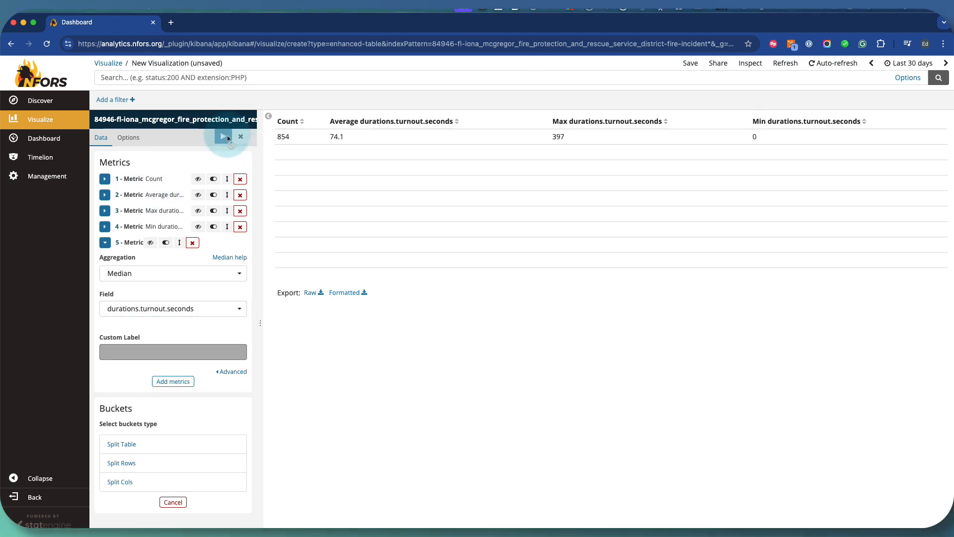
{"action": "left_click", "coordinate": [232, 138]}
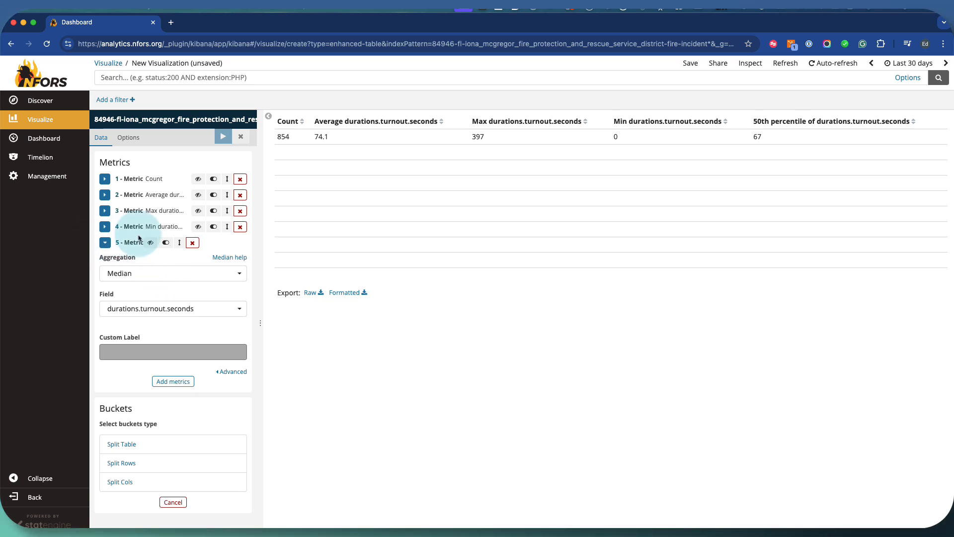
{"action": "left_click", "coordinate": [104, 242]}
{"action": "left_click", "coordinate": [173, 258]}
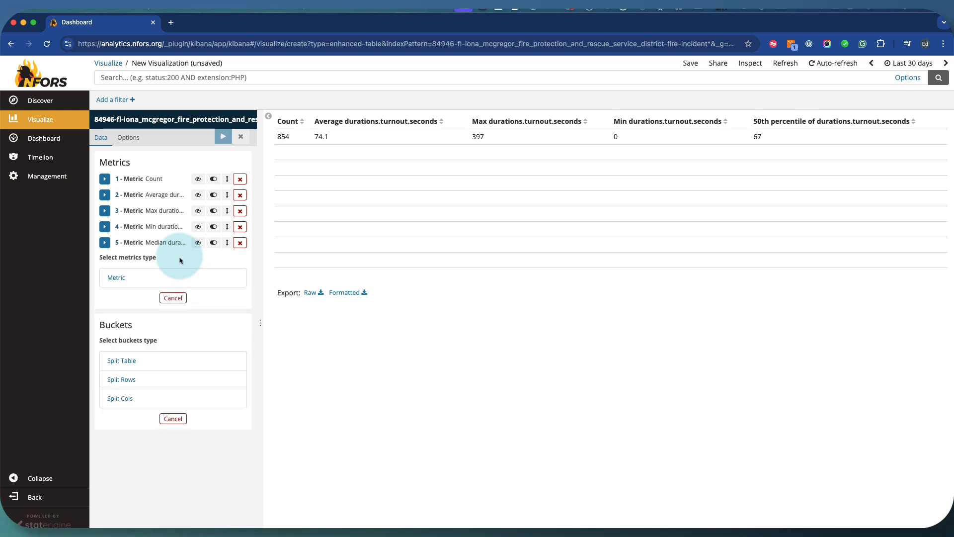
{"action": "left_click", "coordinate": [144, 277]}
{"action": "left_click", "coordinate": [143, 288]}
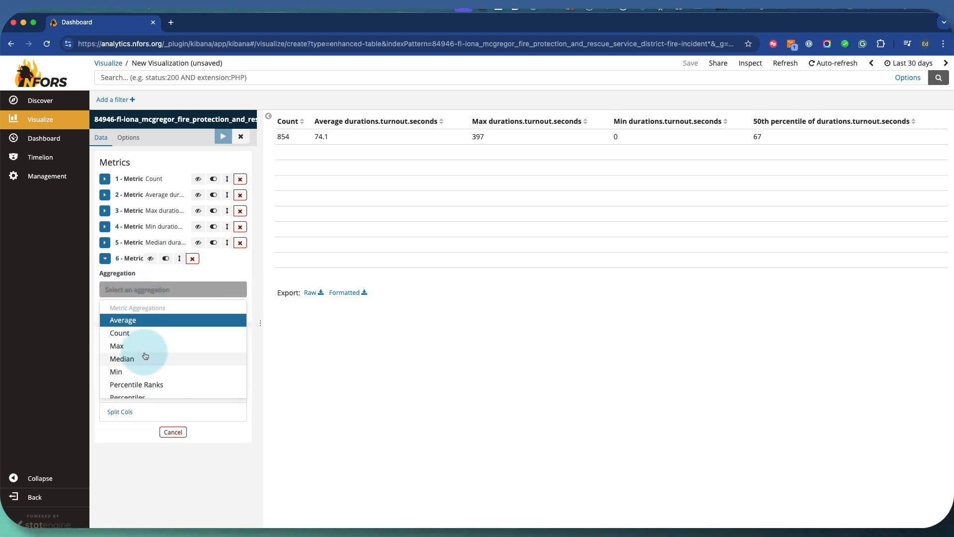
{"action": "left_click", "coordinate": [192, 258]}
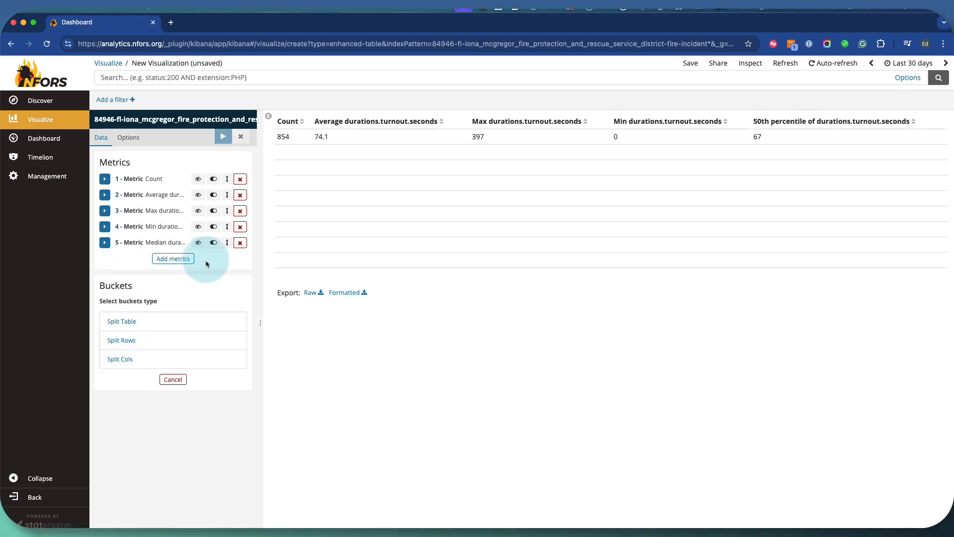